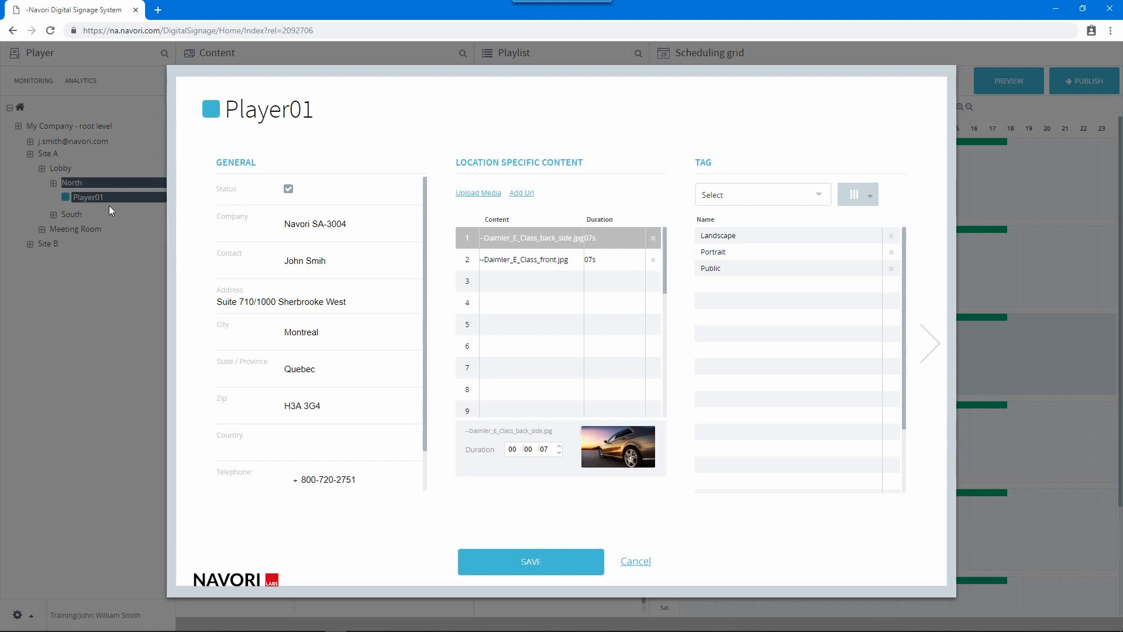
Rename Player01 to 'Lobby Screen', disable its status, and save the player
drag(319, 109, 231, 135)
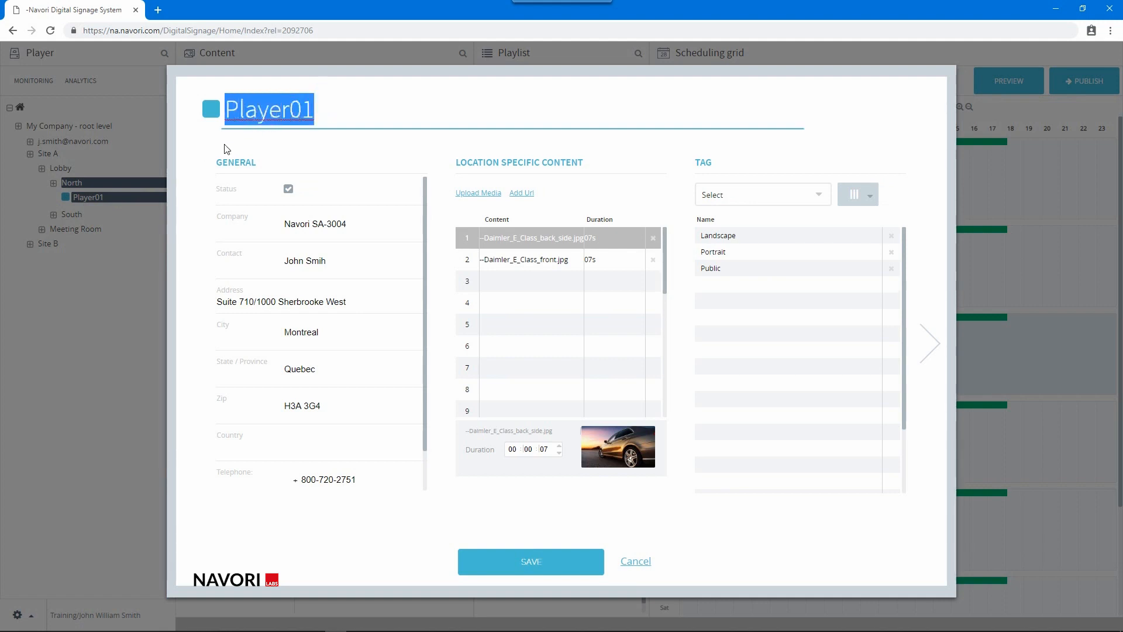
text(Lobby)
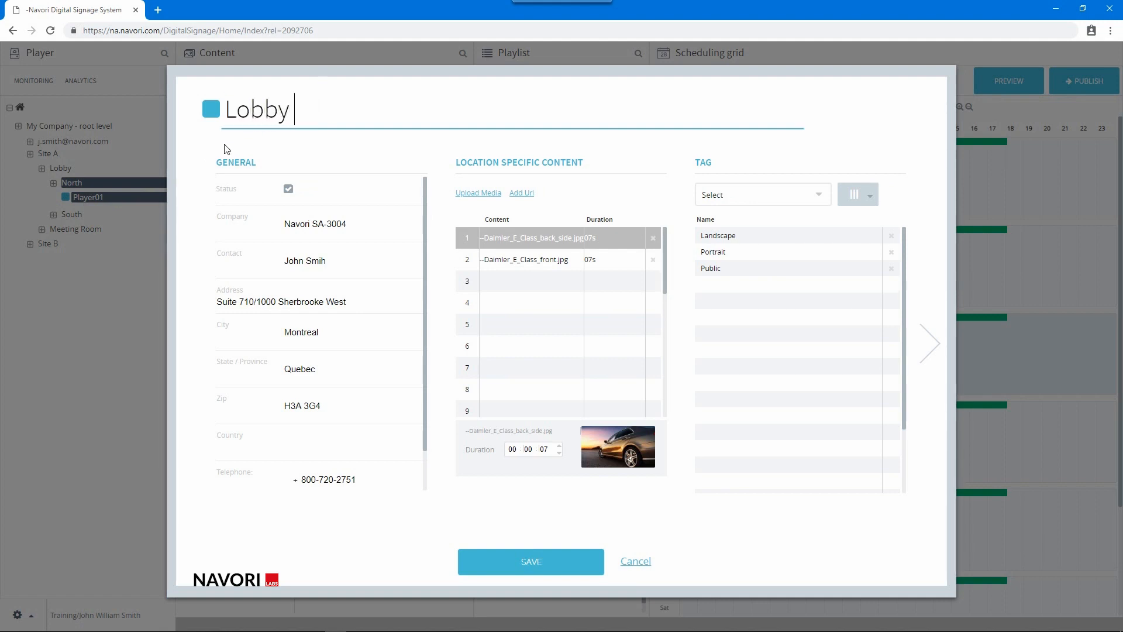
text( Screen)
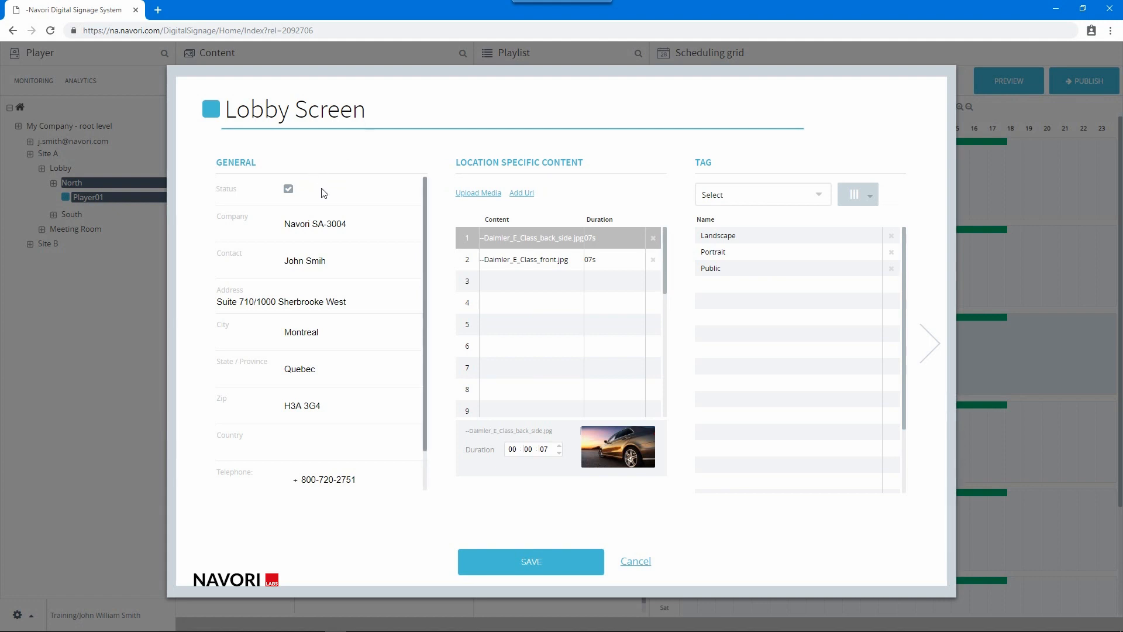
click(289, 189)
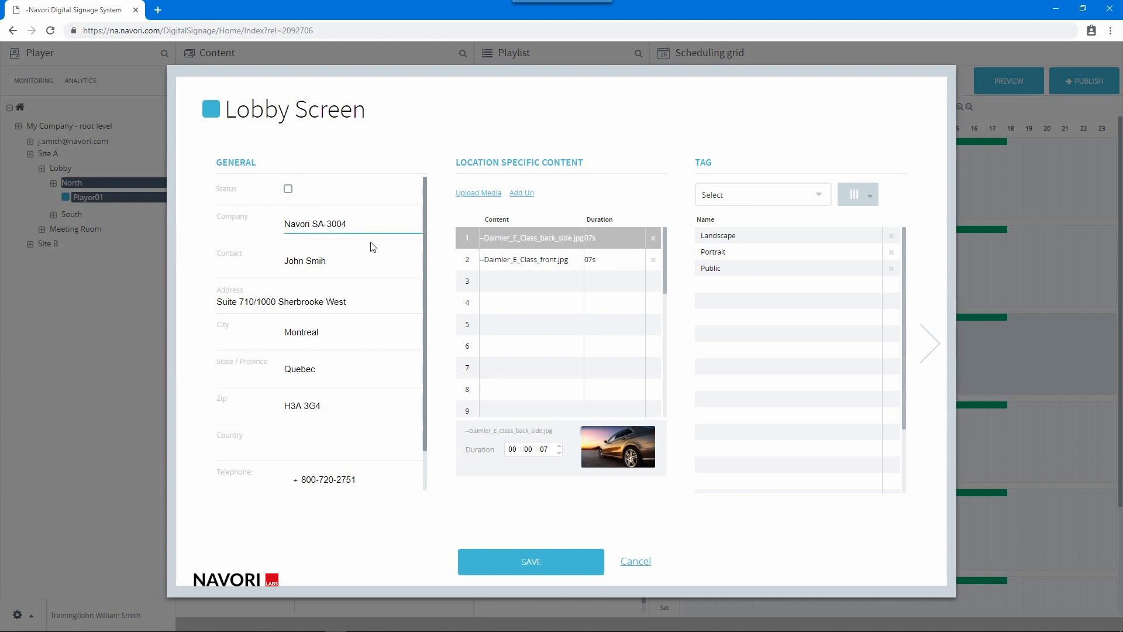
click(504, 571)
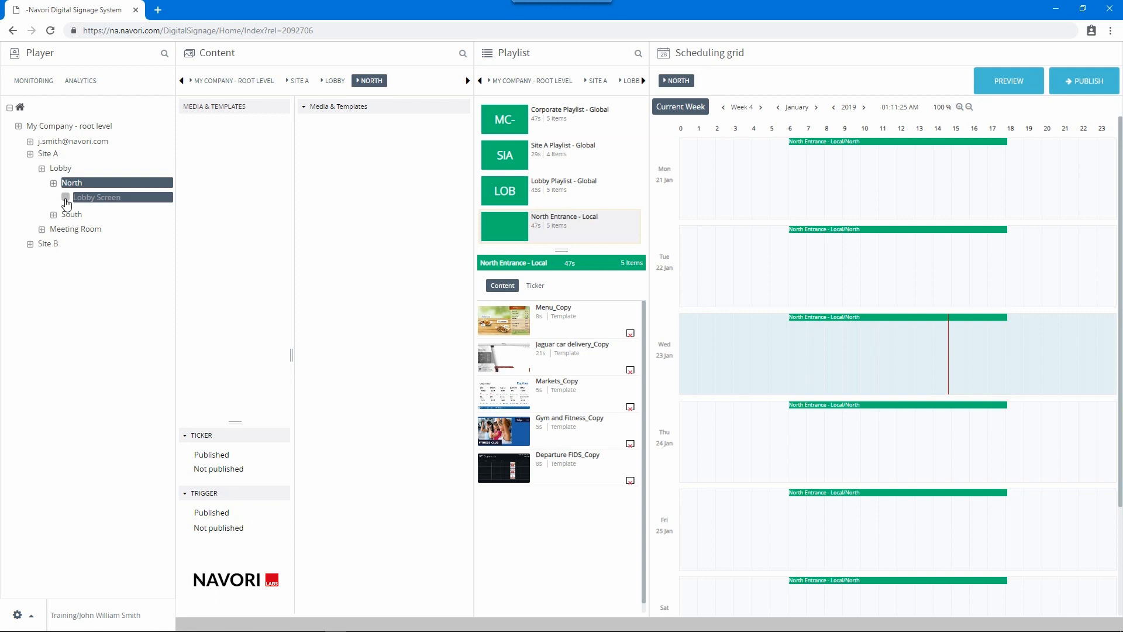
Reopen Lobby Screen's properties and re-enable its status
double_click(110, 199)
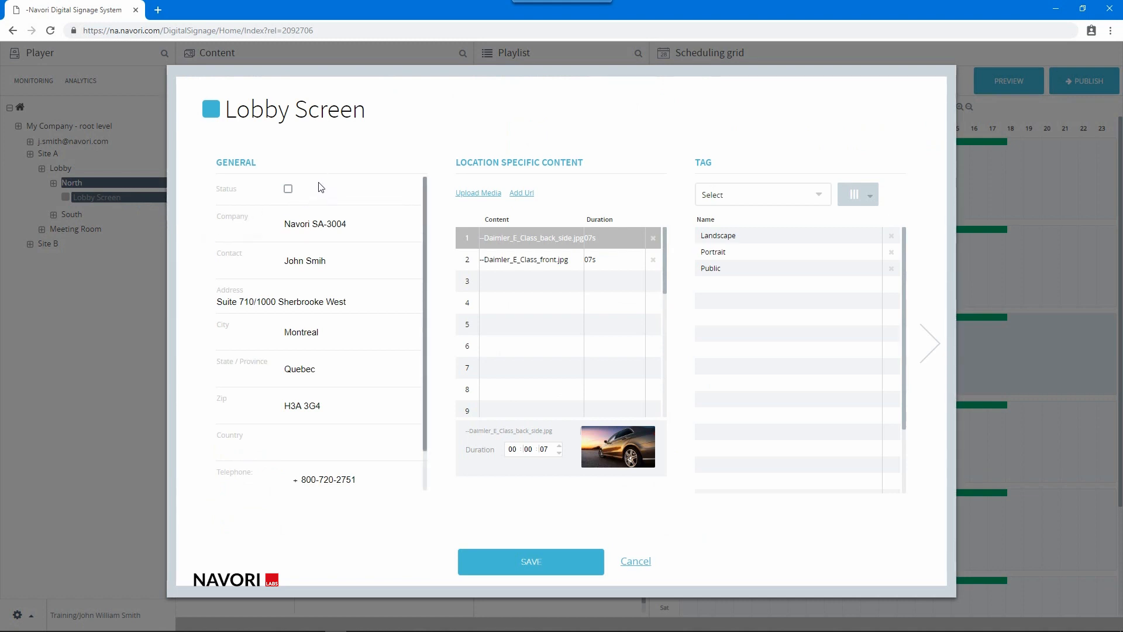
click(288, 190)
click(368, 225)
click(353, 259)
Set the player's country to Canada
click(315, 442)
text(Canada)
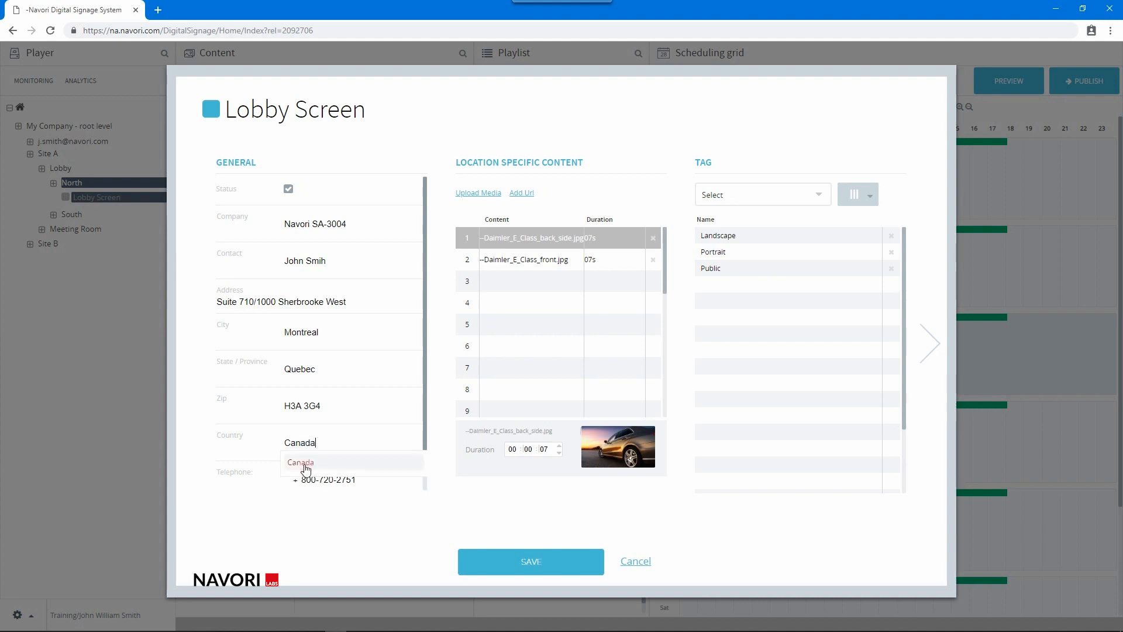
click(300, 462)
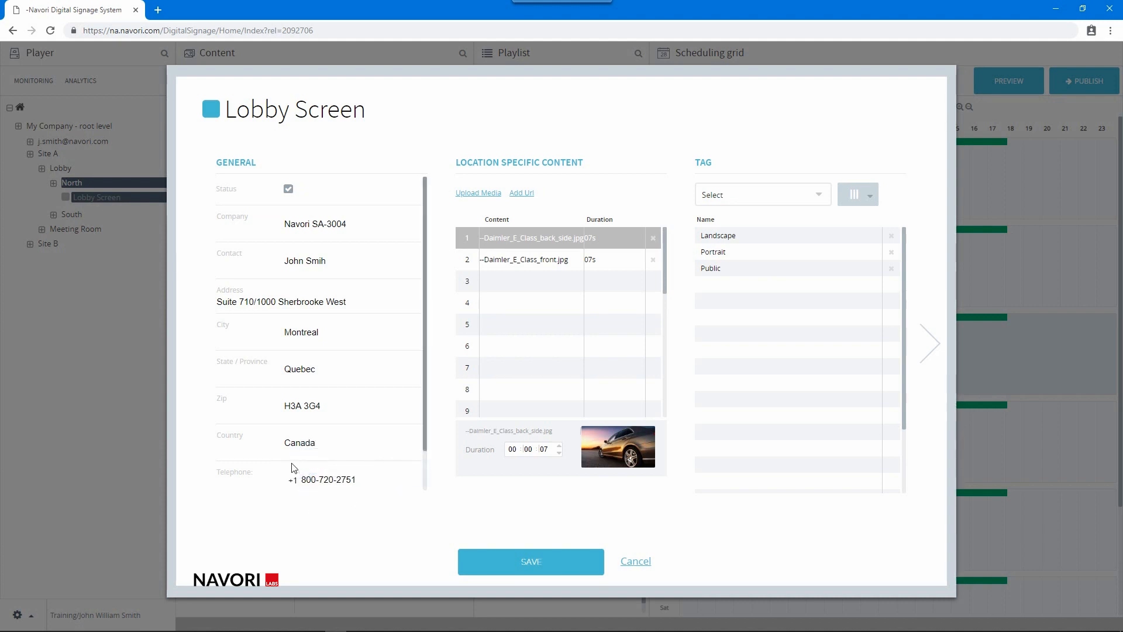
click(400, 474)
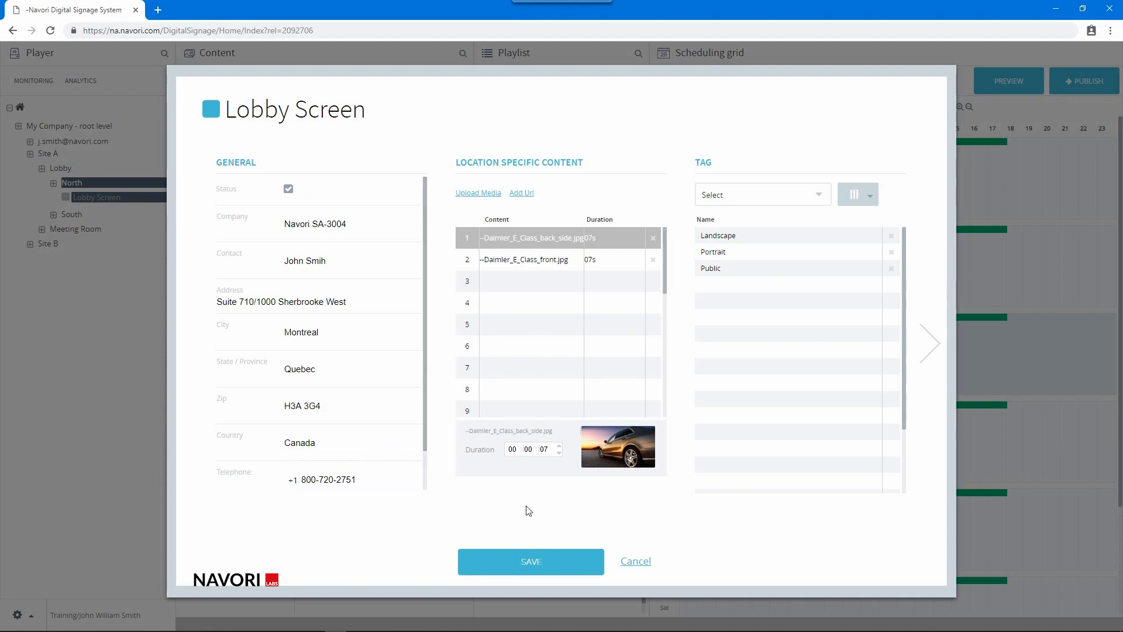
click(931, 357)
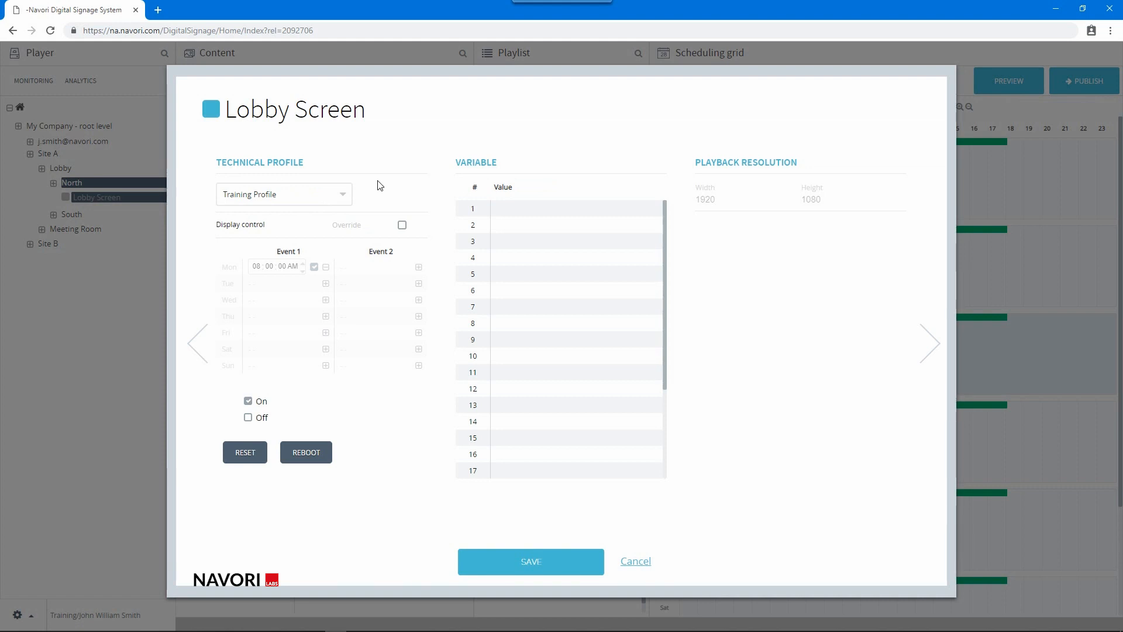
Switch the technical profile from Training Profile to New Profile
click(300, 196)
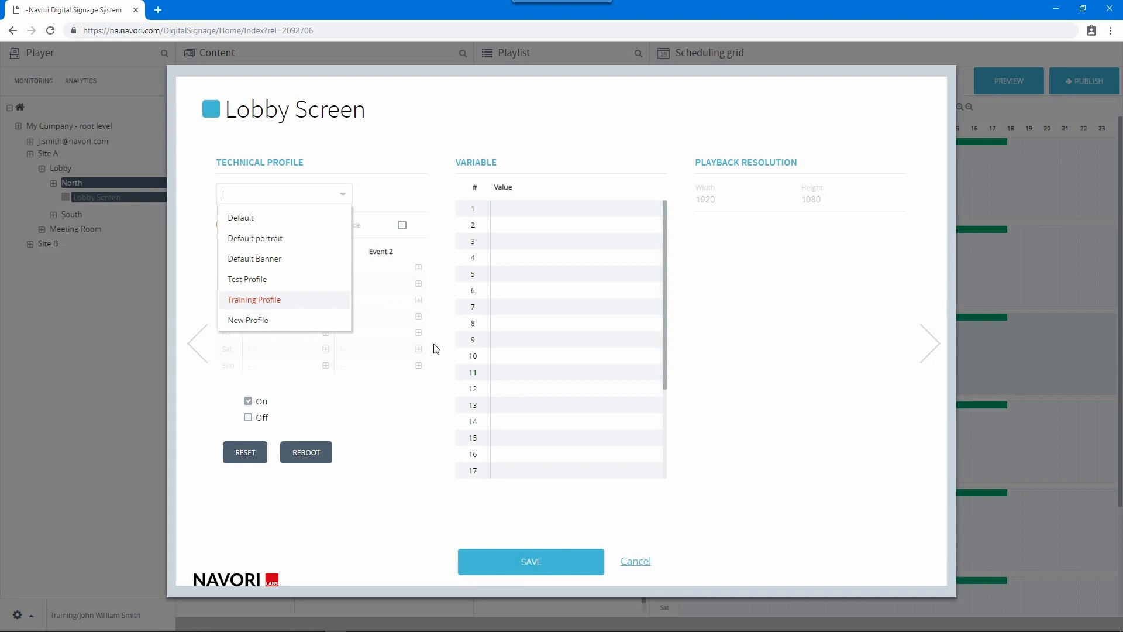
click(433, 403)
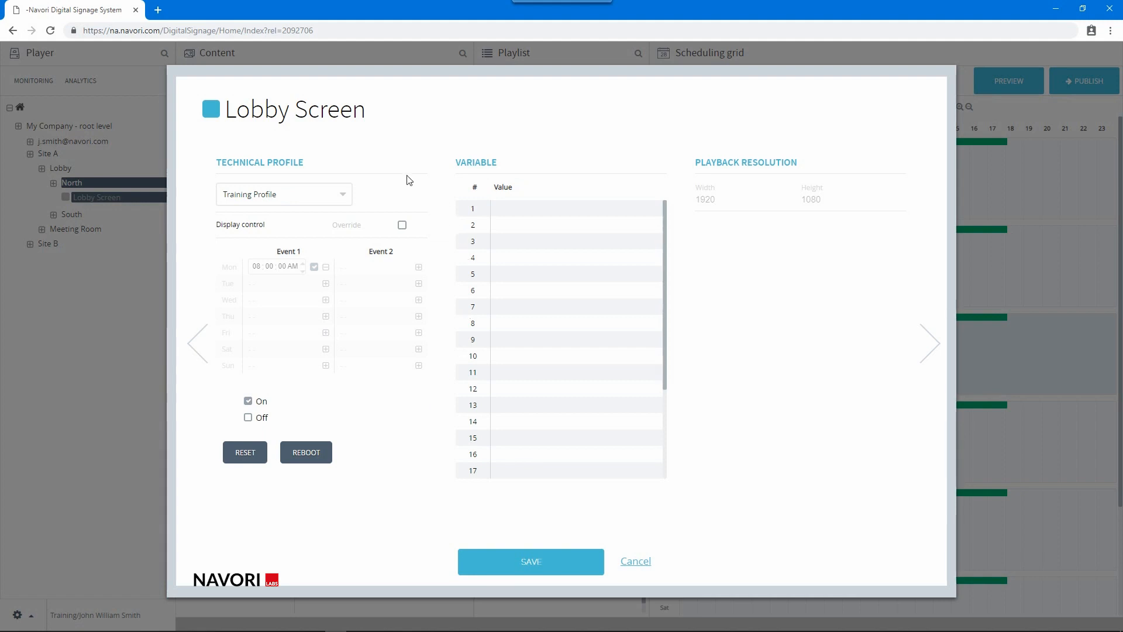
click(318, 194)
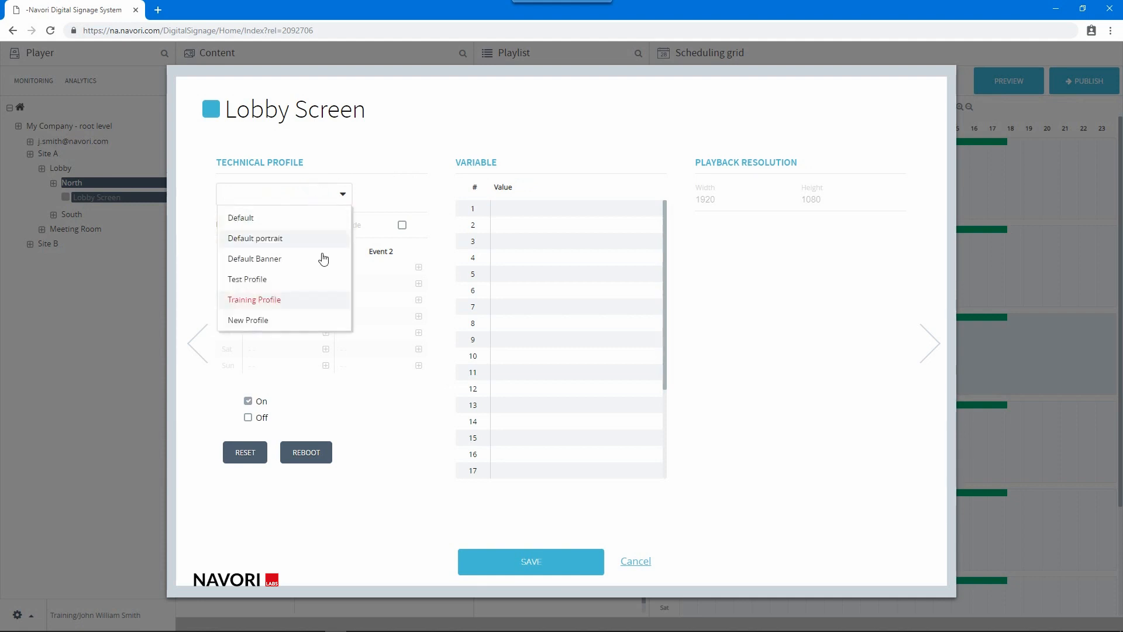
click(292, 327)
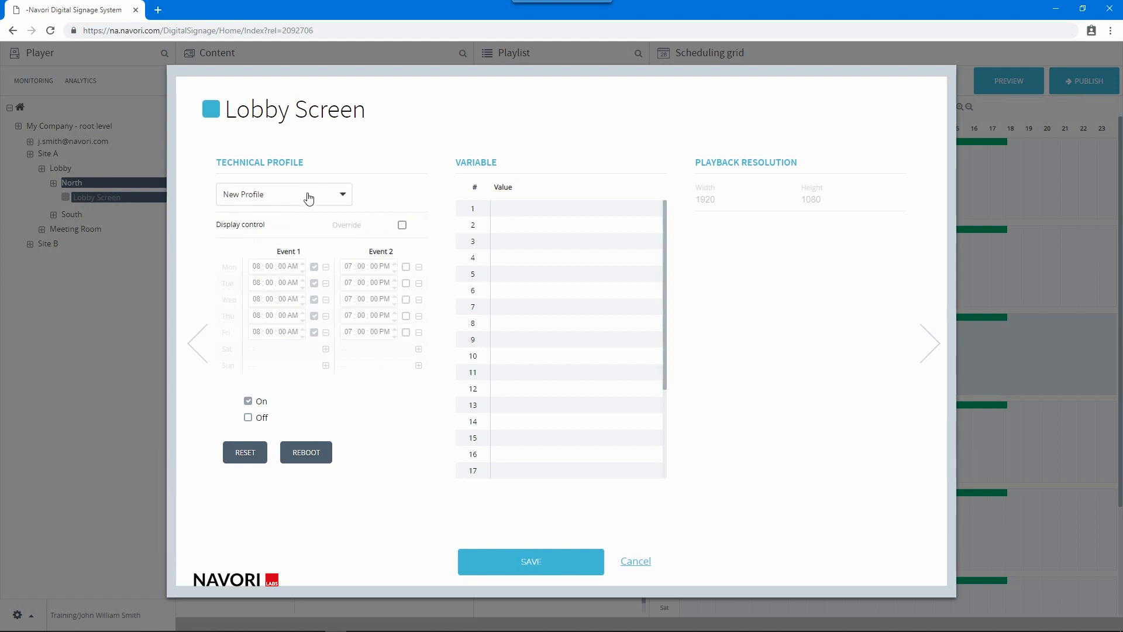
Override display control to activate the weekday 8:00 AM–7:00 PM schedule, then reboot the player
click(402, 225)
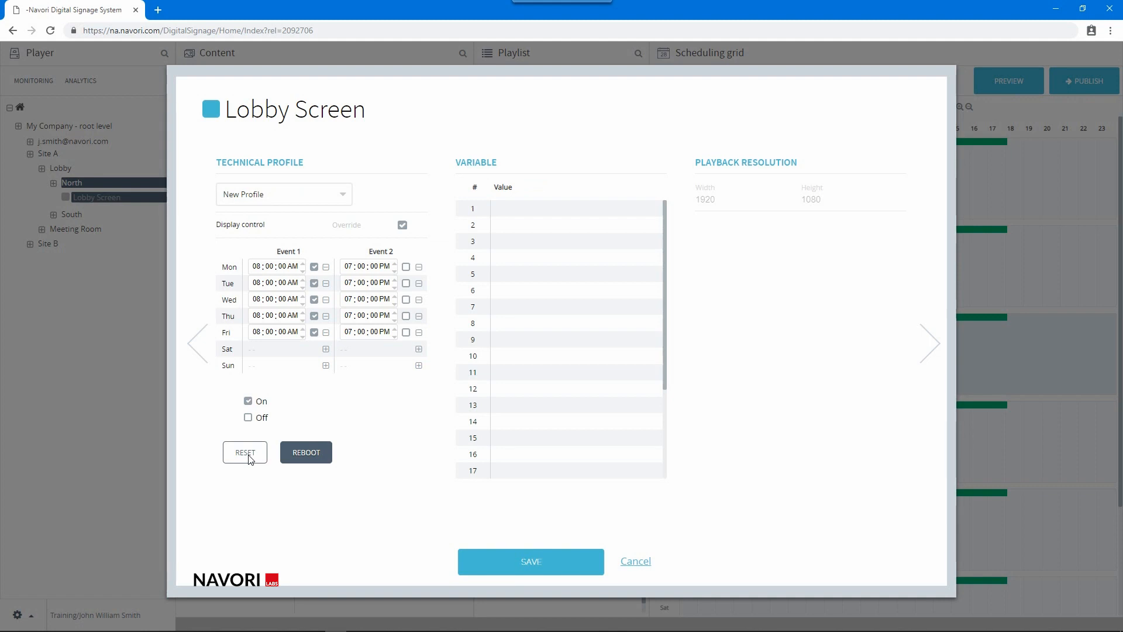
click(306, 461)
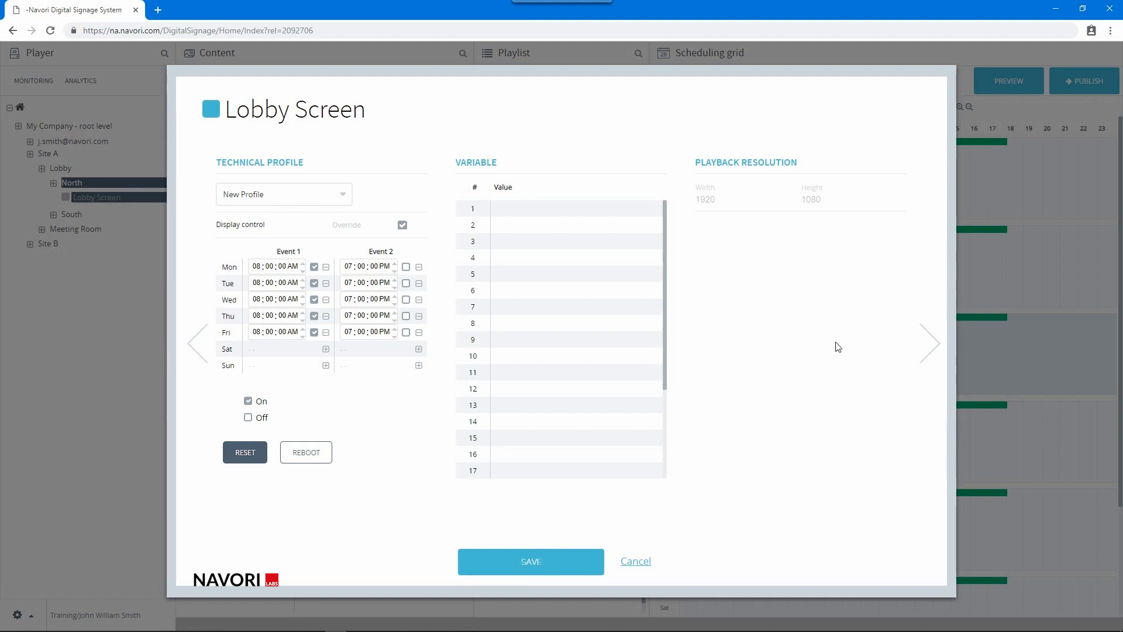
Review the license page (QL Player 2.0.9.0.200, expiring 12/30/2100) and save the properties
click(926, 339)
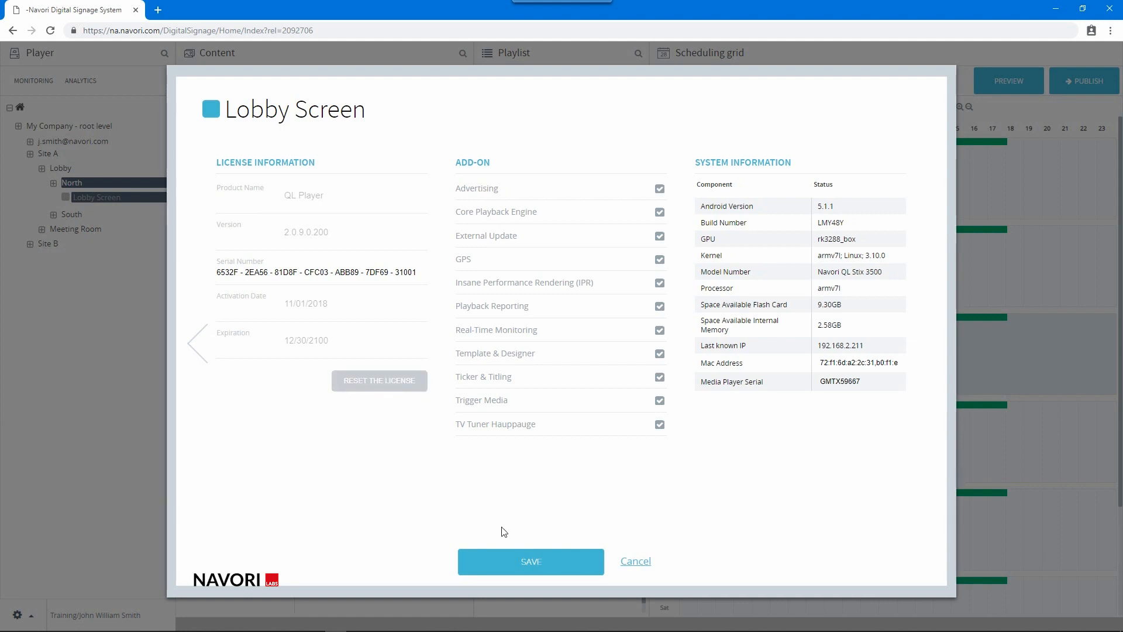
click(531, 562)
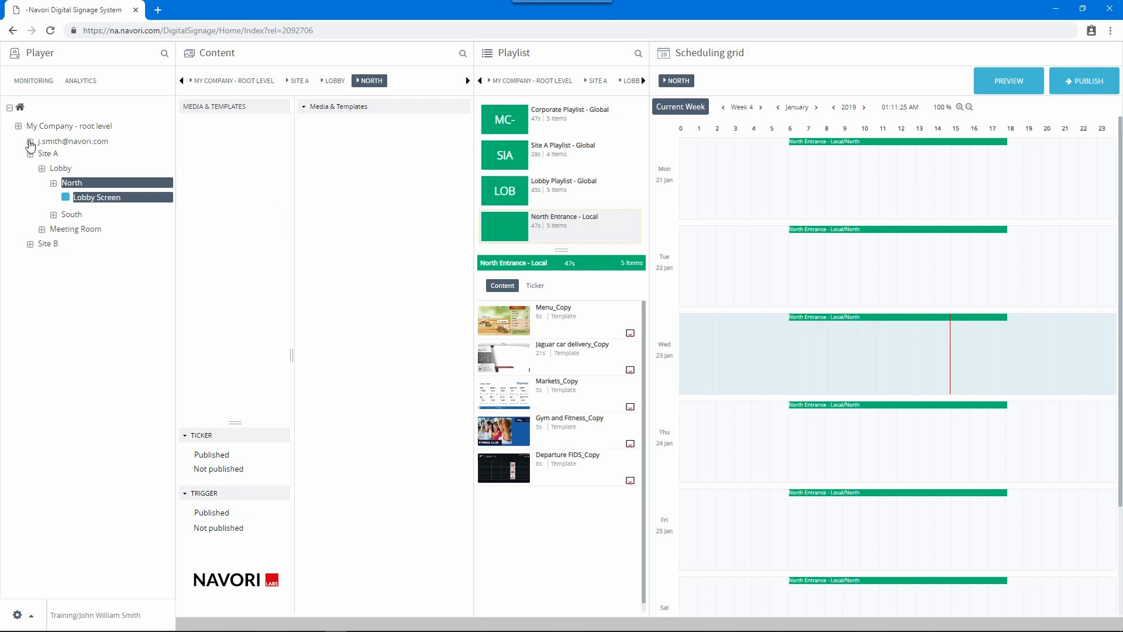
right_click(101, 202)
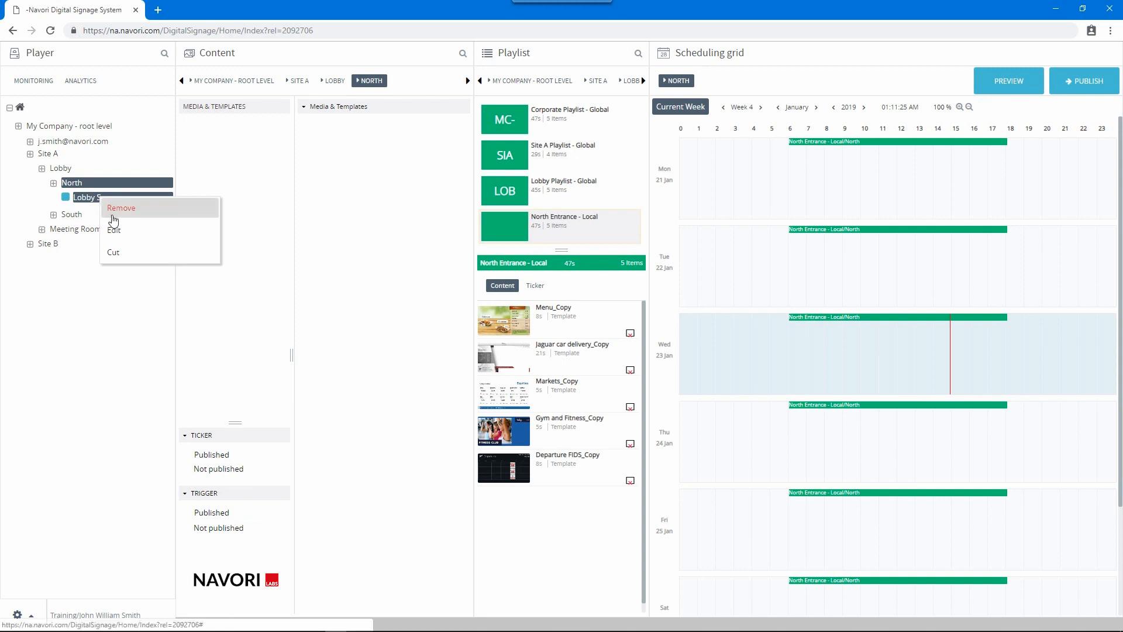
click(113, 213)
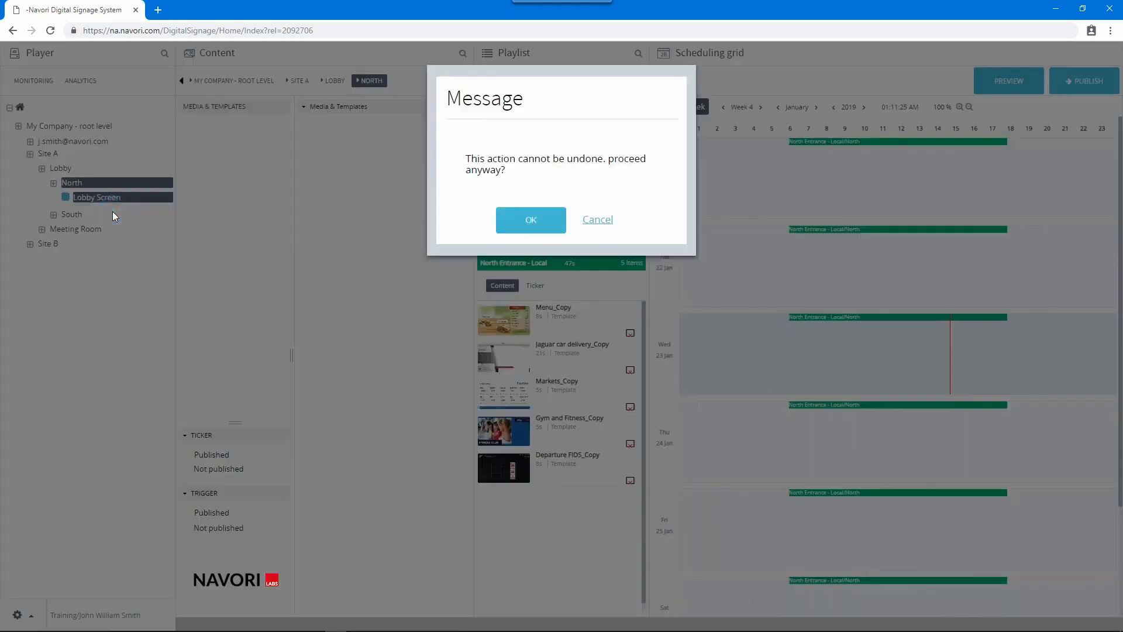
click(542, 221)
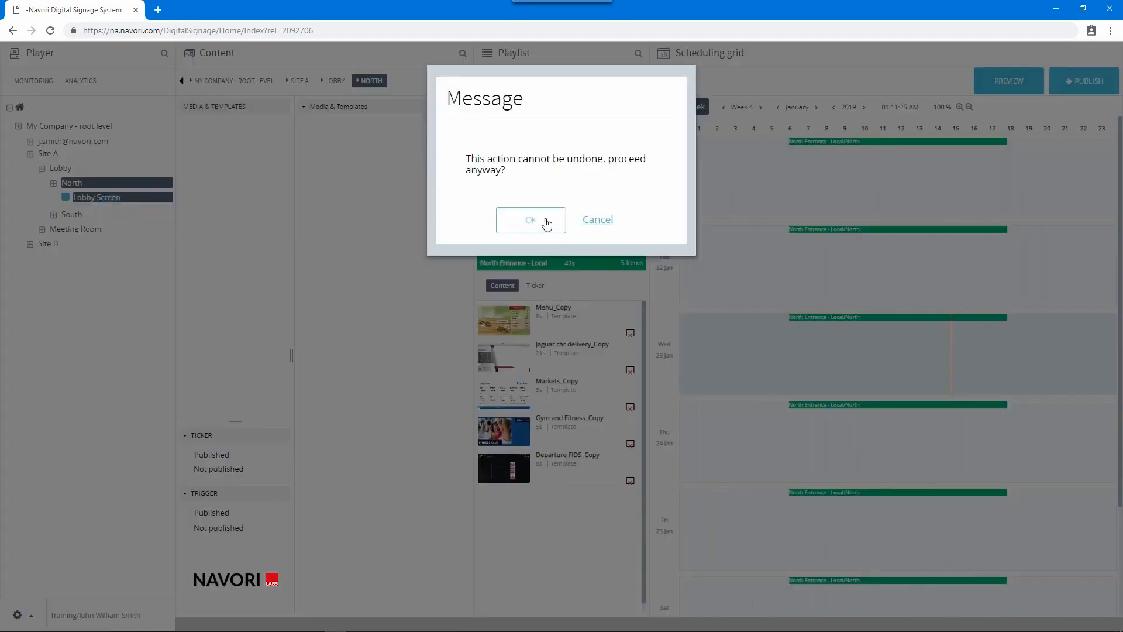
click(599, 220)
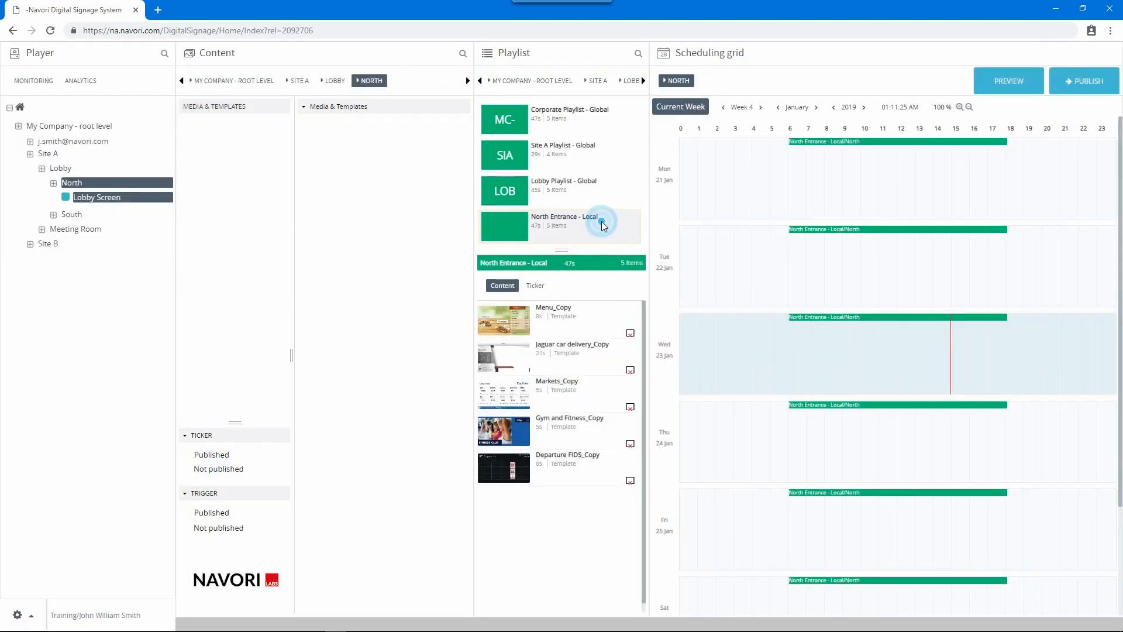
click(97, 144)
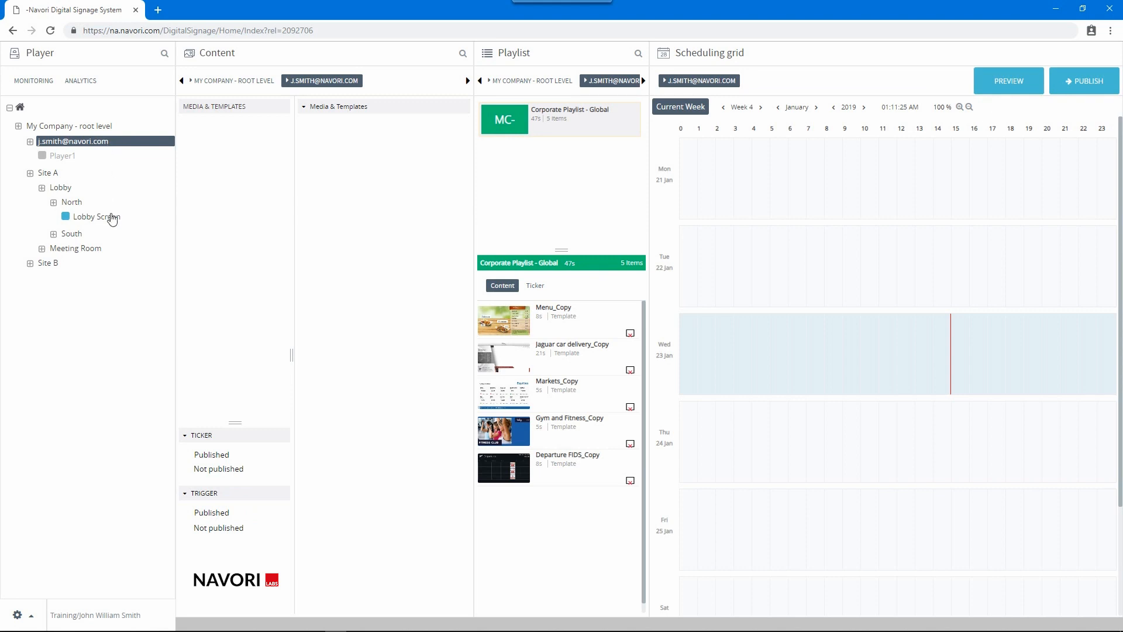
Select Lobby Screen in the player tree and open its properties
click(113, 221)
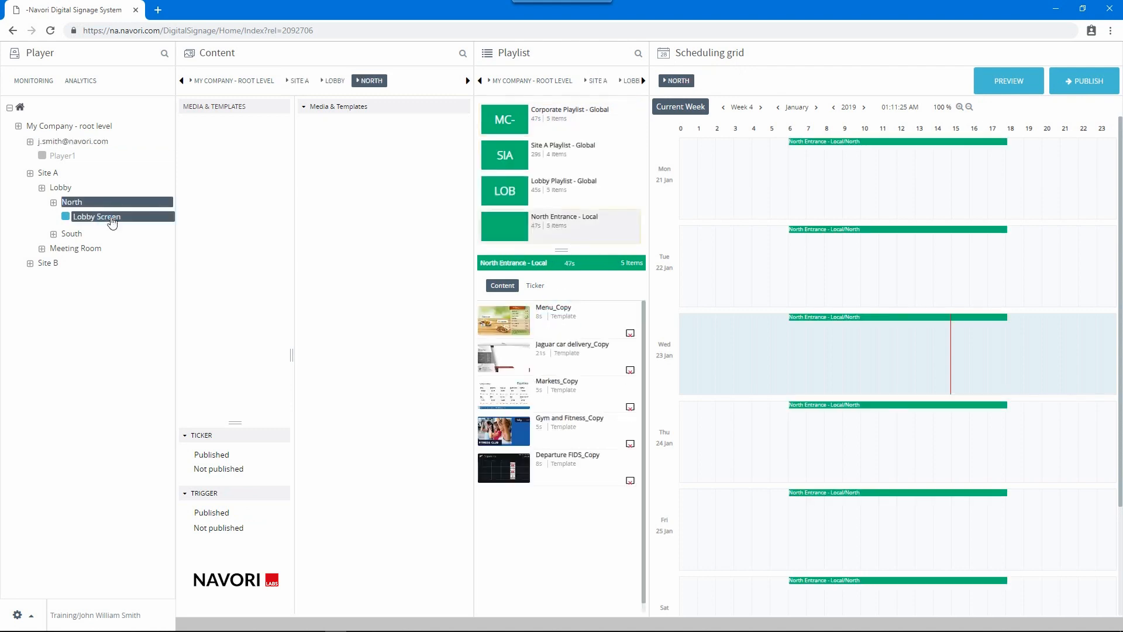
double_click(111, 219)
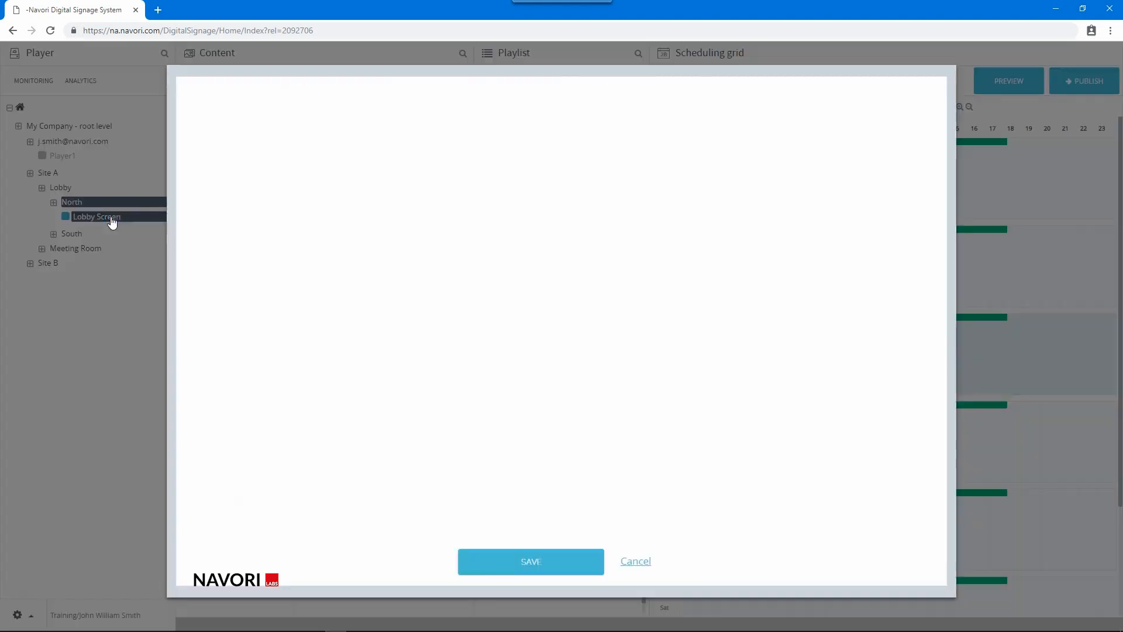
Page forward to the license page, inspect the media player serial, and save the properties
click(930, 338)
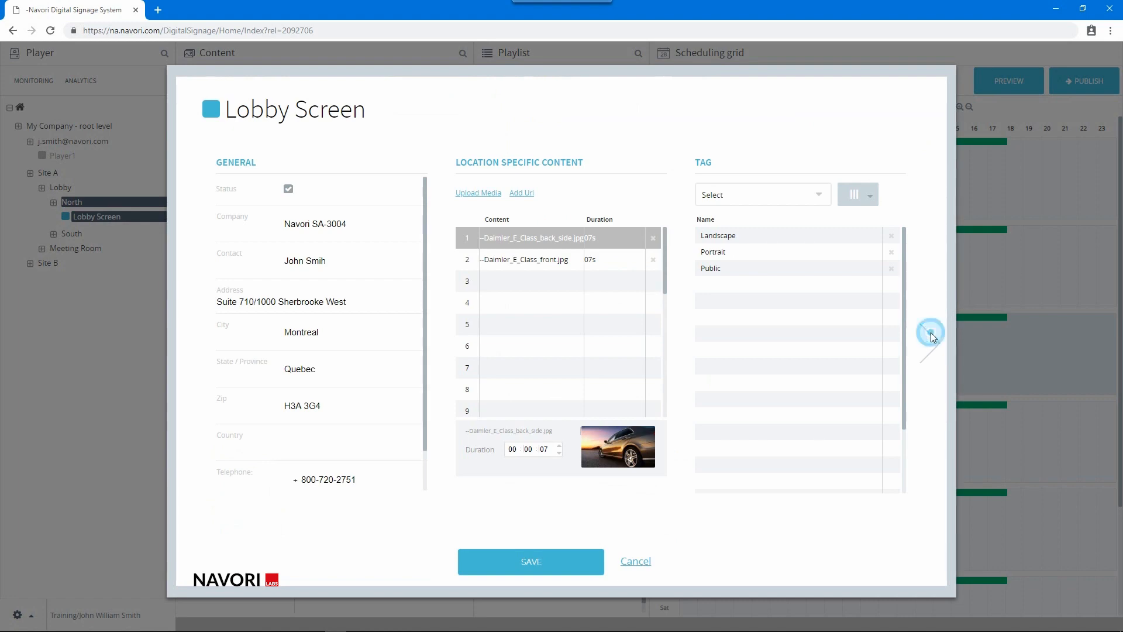
click(930, 337)
click(930, 338)
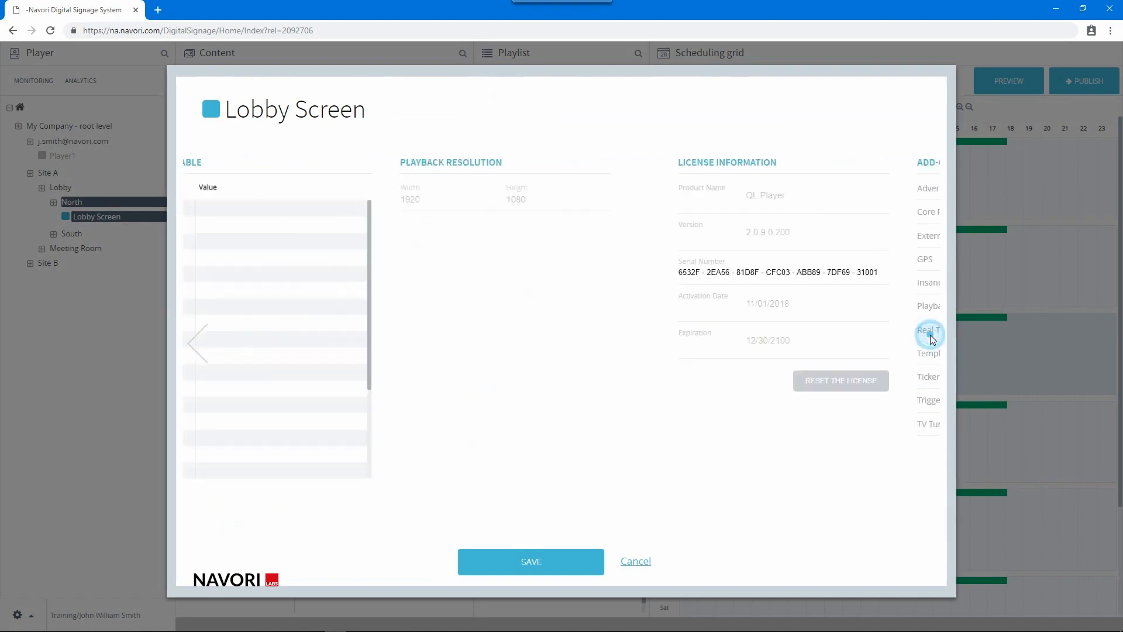
click(930, 338)
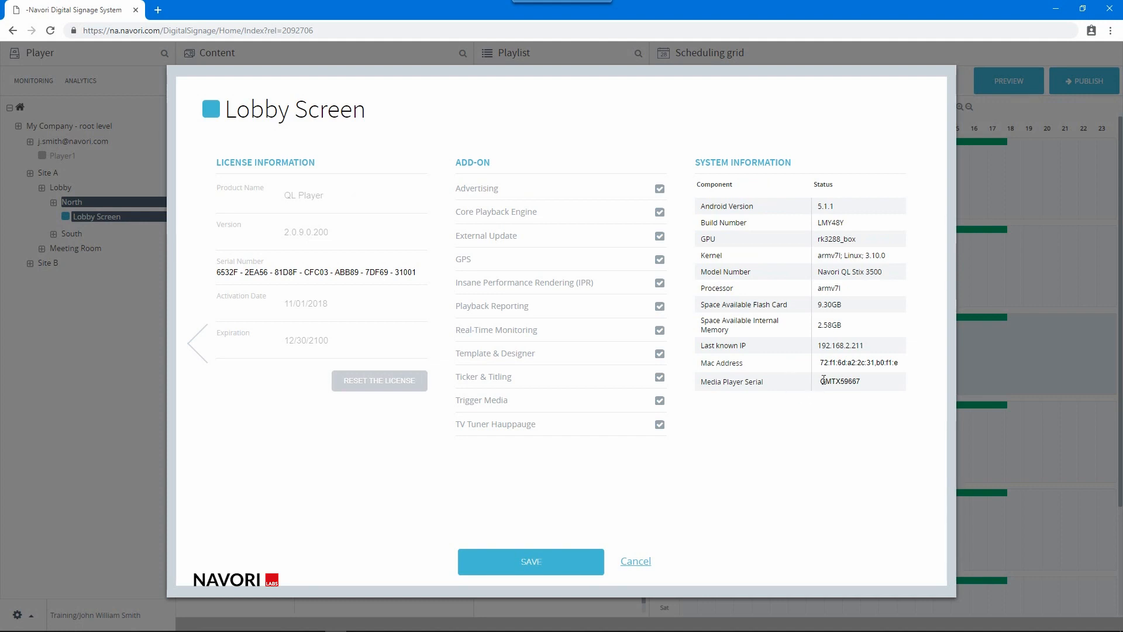
drag(820, 381, 862, 383)
click(861, 381)
click(526, 562)
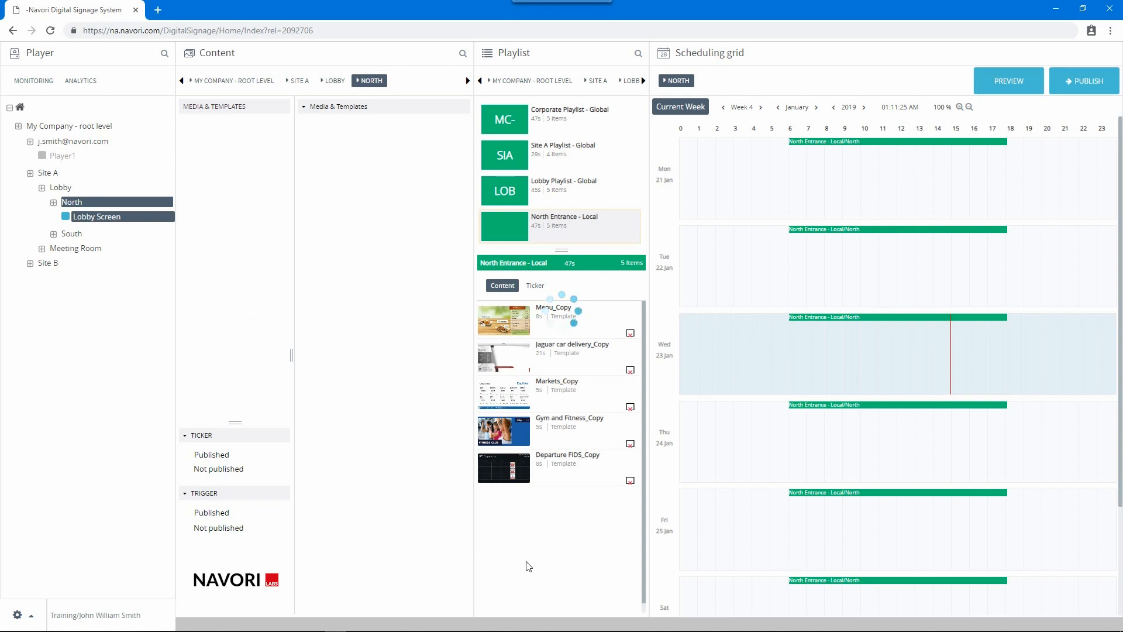